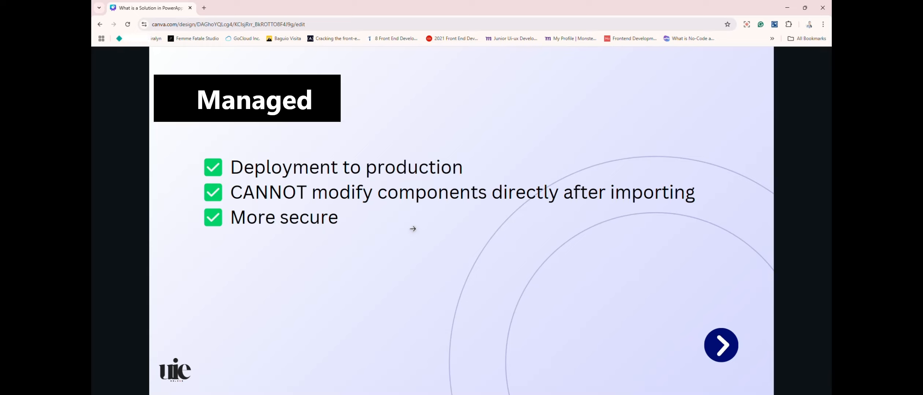
# Advance the presentation to the next slide
pyautogui.moveTo(182, 356)
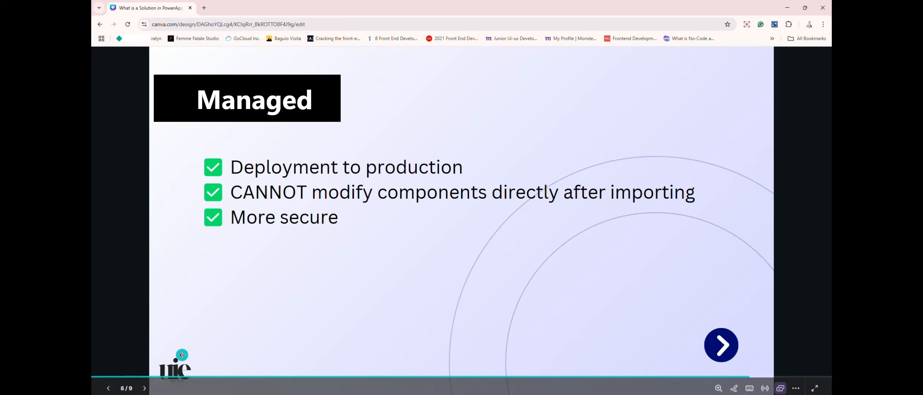
pyautogui.click(145, 387)
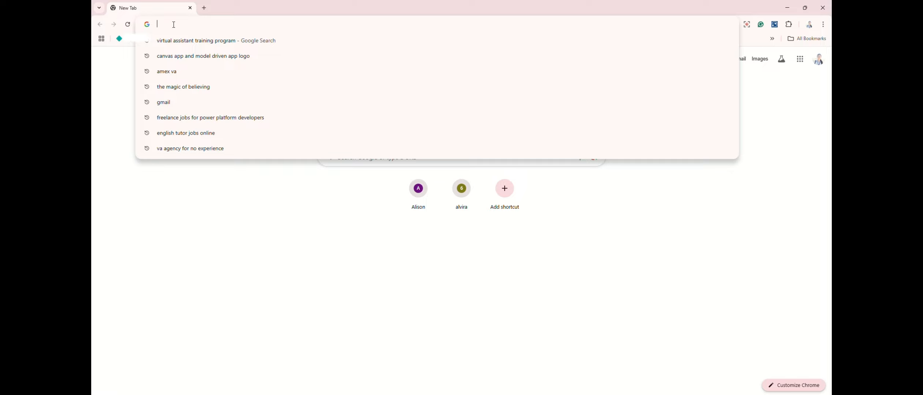
# Open make.powerapps.com from the browser's address bar suggestions
pyautogui.write('Make')
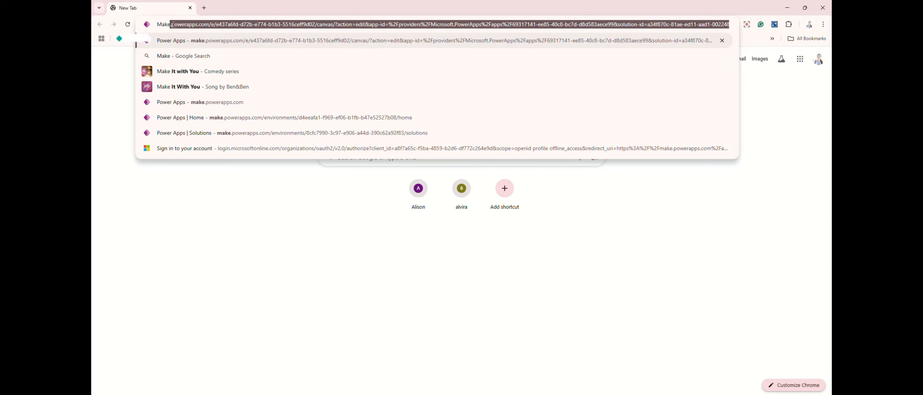
pyautogui.write('.')
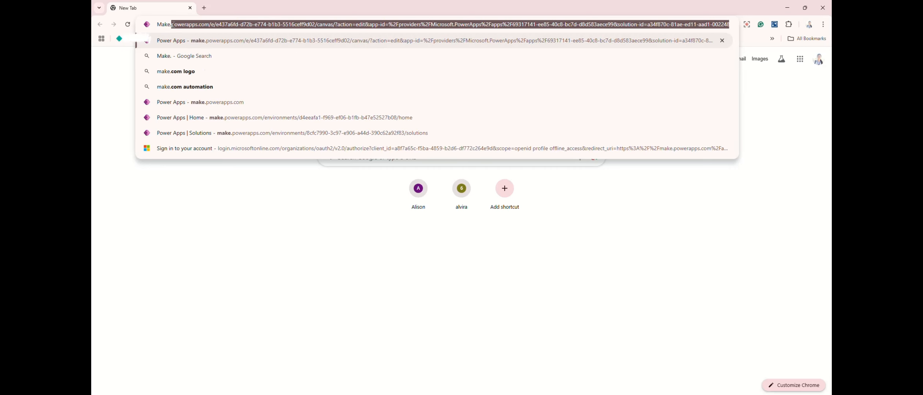
pyautogui.press('Down')
pyautogui.press('Down')
pyautogui.press('Down')
pyautogui.press('Down')
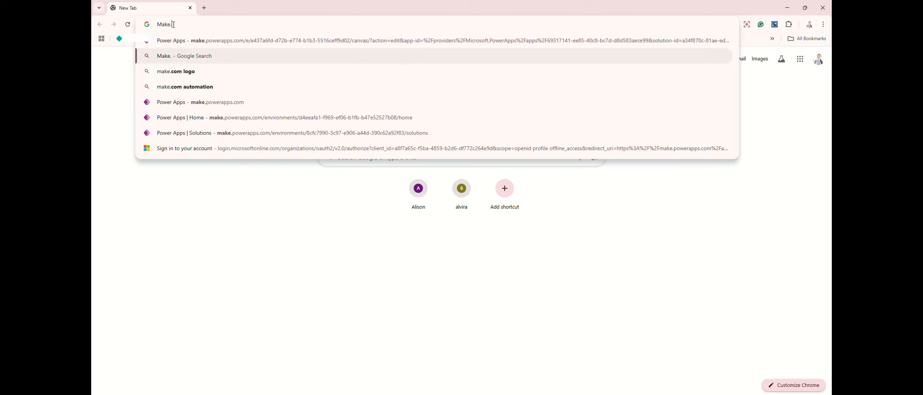
pyautogui.press('Return')
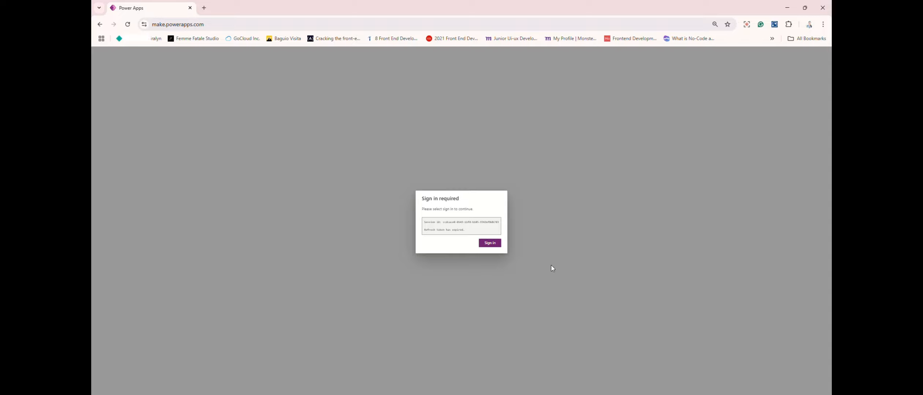
# Start signing in and choose to sign in with another account in the Microsoft sign-in window
pyautogui.click(490, 245)
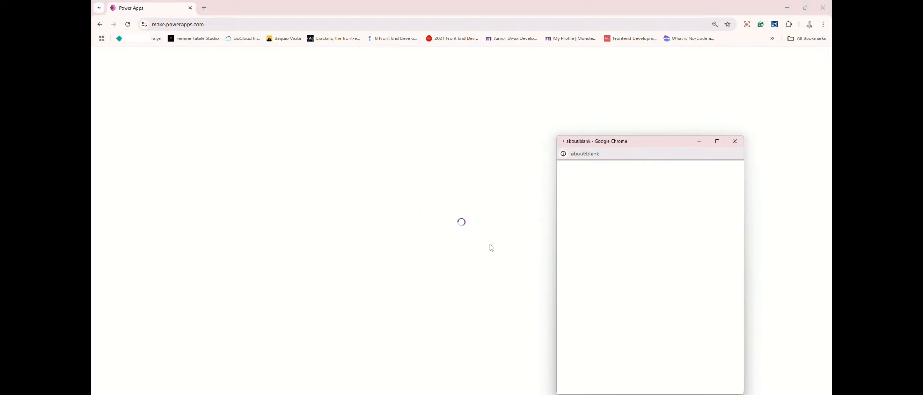
pyautogui.moveTo(613, 142); pyautogui.dragTo(466, 90)
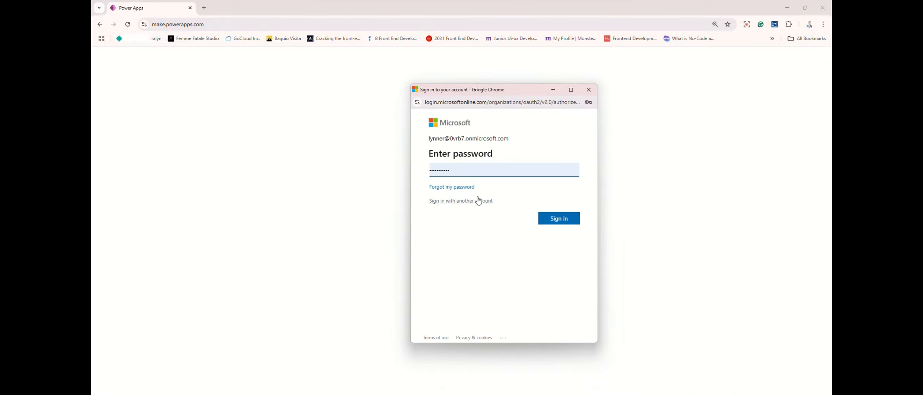
pyautogui.click(441, 202)
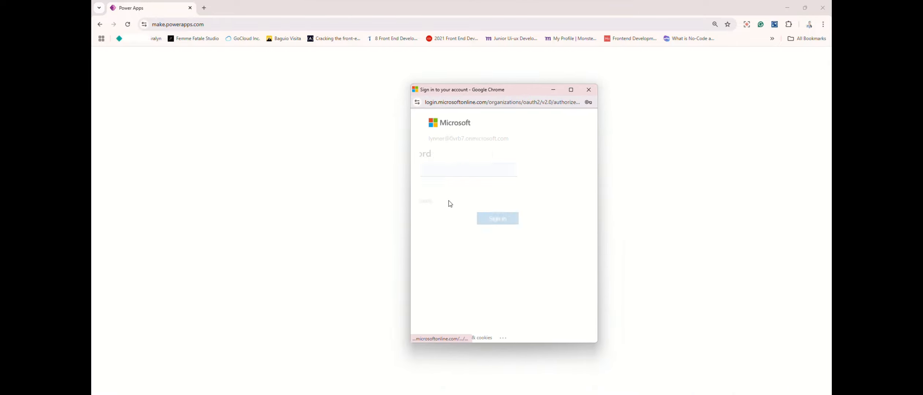
pyautogui.click(470, 193)
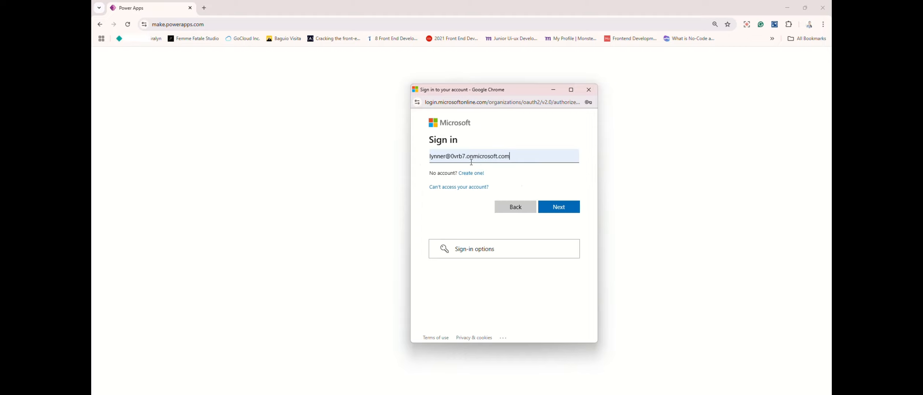
# Replace the e-mail with the admin account's e-mail address and continue
pyautogui.tripleClick(517, 156)
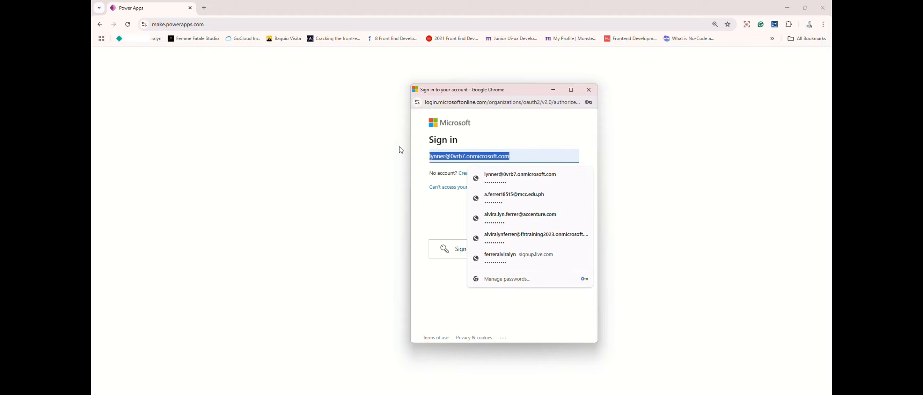
pyautogui.press('BackSpace')
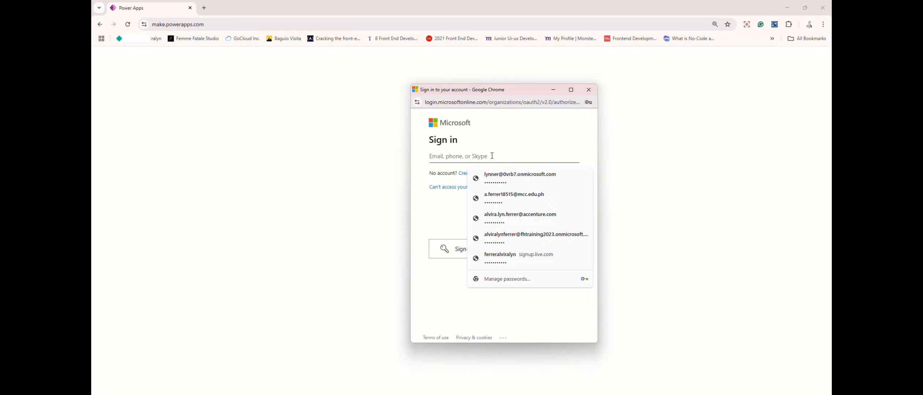
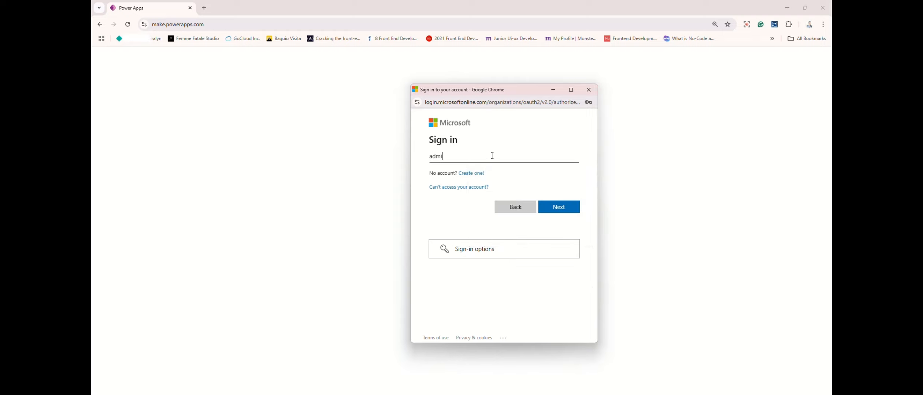
pyautogui.click(567, 212)
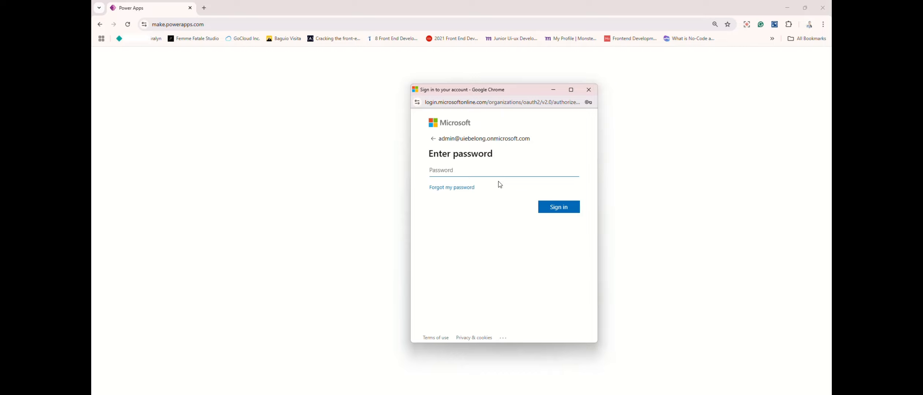
# Enter the account password, sign in, and decline saving the password in the browser
pyautogui.write('*********')
pyautogui.click(563, 210)
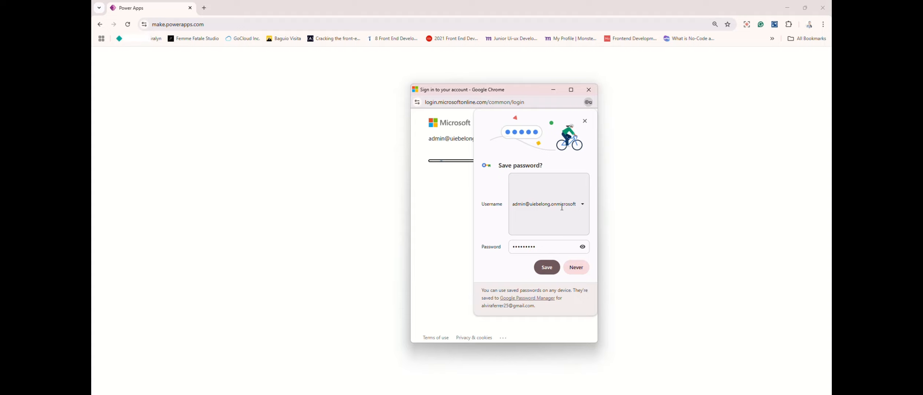
pyautogui.click(574, 271)
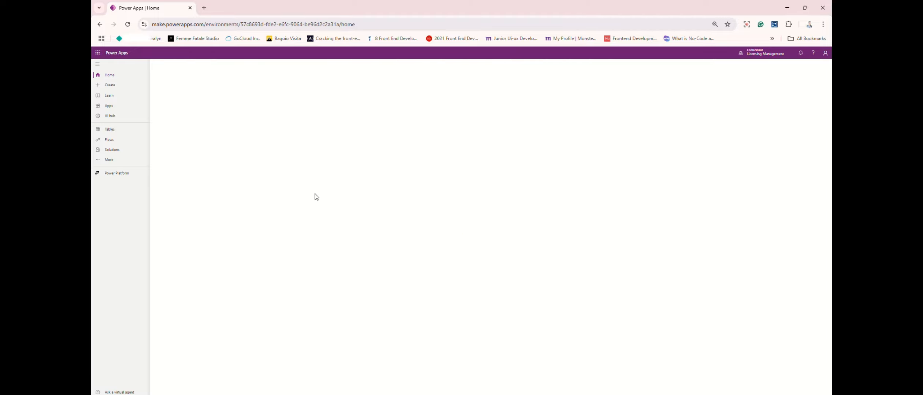
pyautogui.hotkey('ctrl', '+')
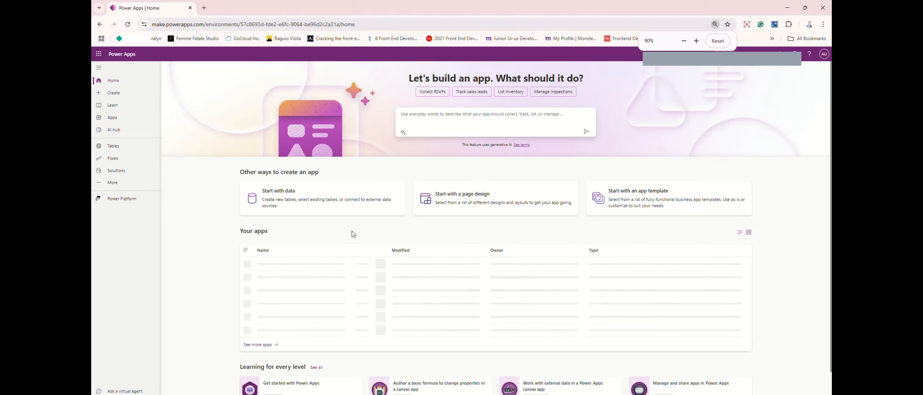
pyautogui.hotkey('ctrl', '+')
pyautogui.hotkey('ctrl', '+')
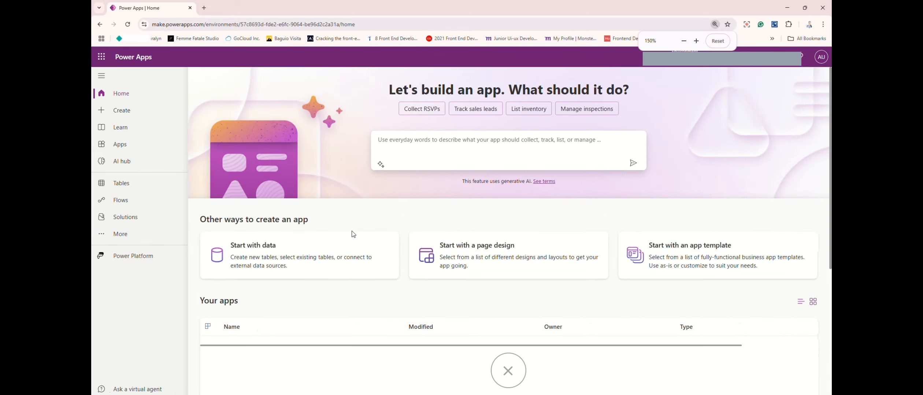
pyautogui.hotkey('ctrl', '+')
pyautogui.hotkey('ctrl', '+')
pyautogui.hotkey('ctrl', '+')
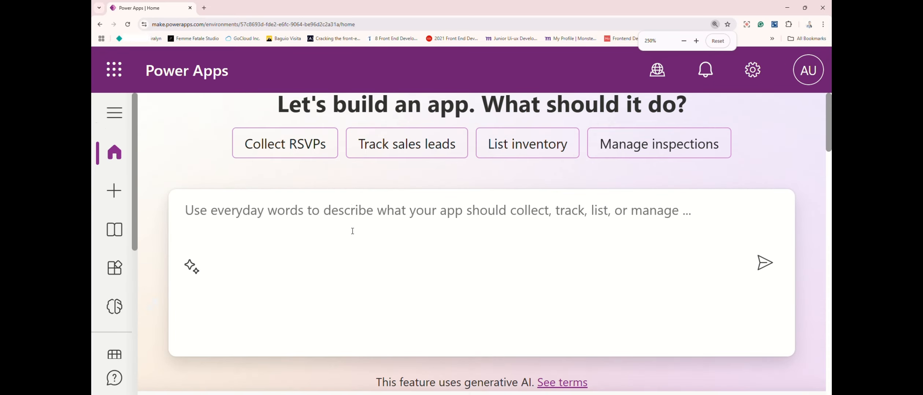
pyautogui.hotkey('ctrl', '-')
pyautogui.hotkey('ctrl', '-')
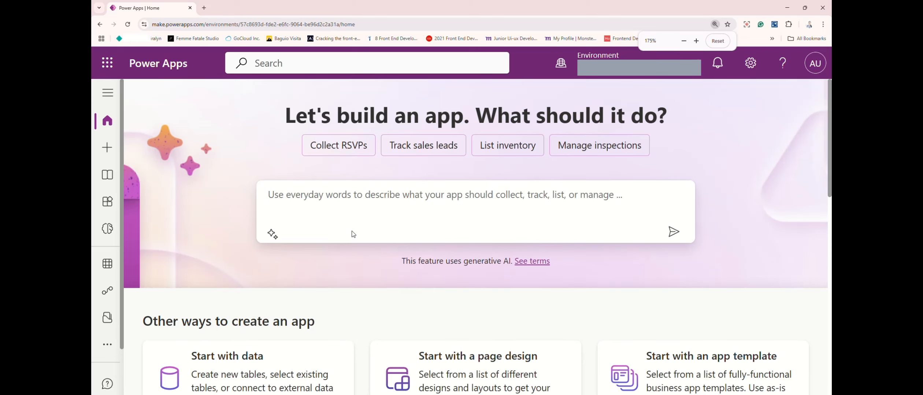
pyautogui.hotkey('ctrl', '-')
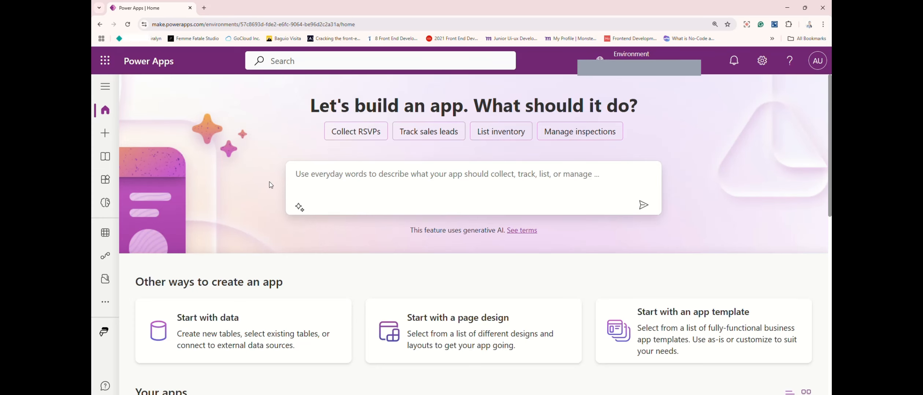
pyautogui.hotkey('ctrl', '-')
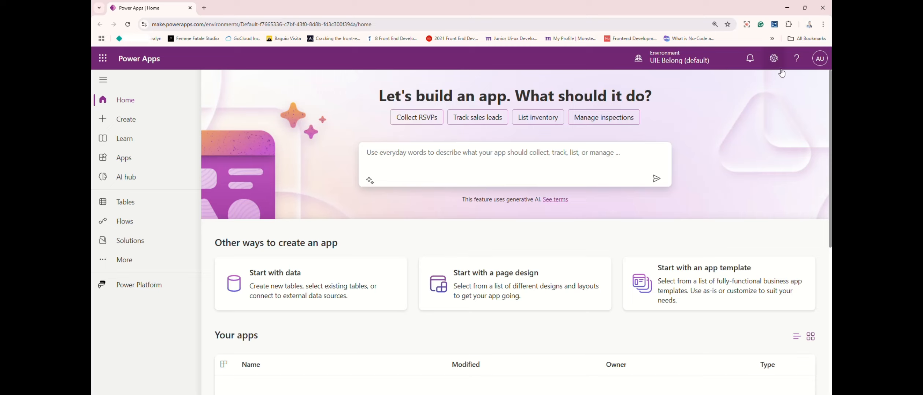
# Switch the Power Apps environment to Tutorial
pyautogui.click(820, 59)
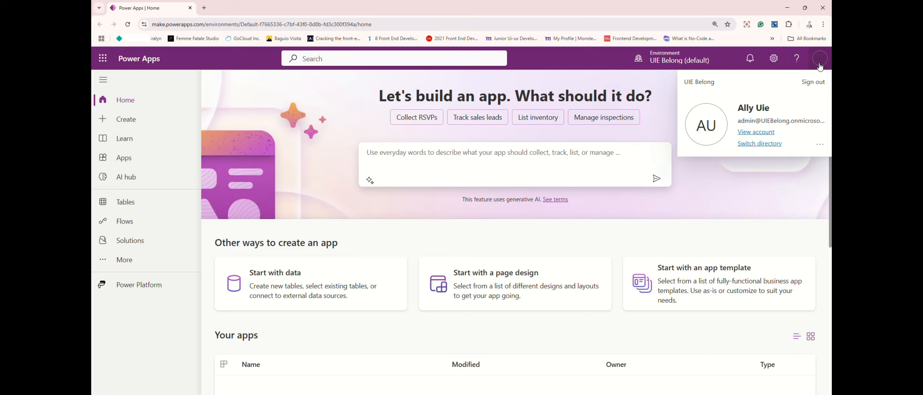
pyautogui.click(687, 63)
pyautogui.click(685, 66)
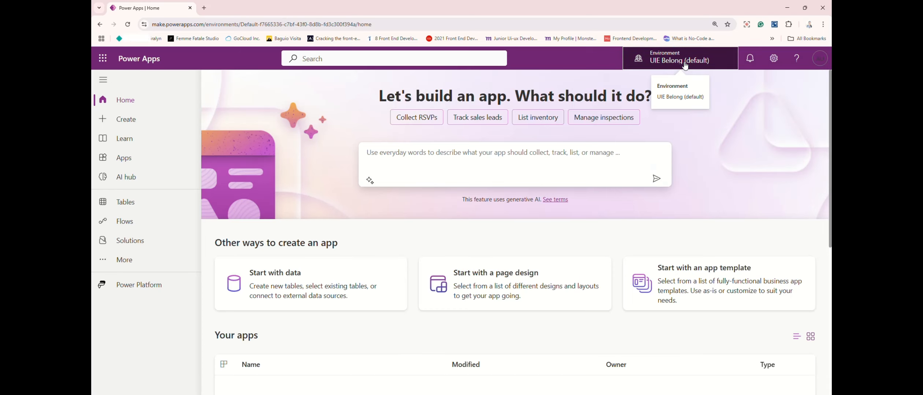
pyautogui.click(685, 66)
pyautogui.moveTo(697, 189)
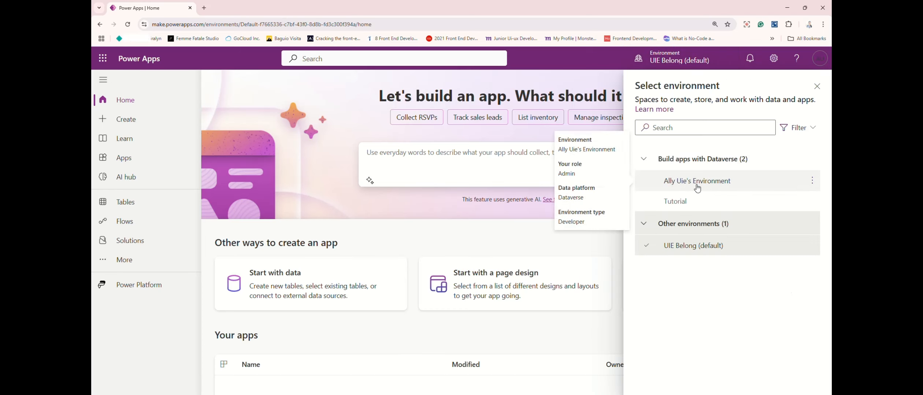
pyautogui.click(674, 209)
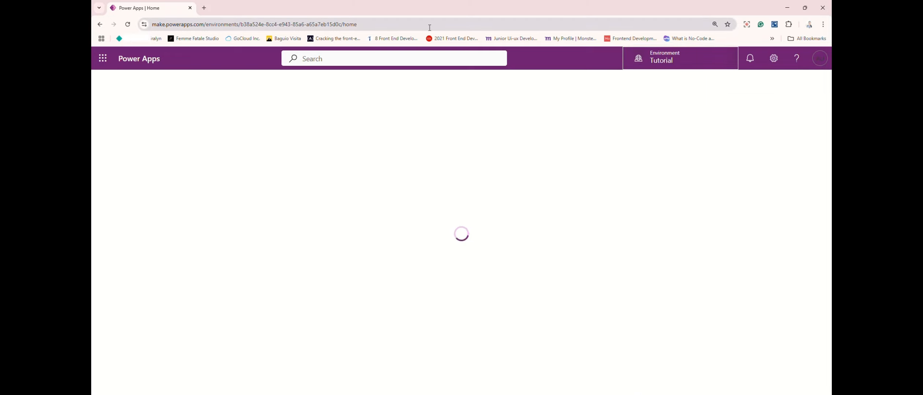
# Reopen the environment selector to check the selected environment, then close it
pyautogui.click(661, 61)
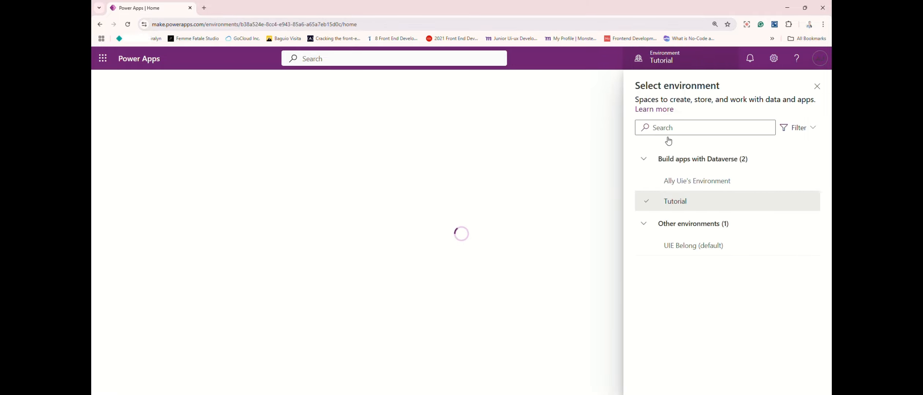
pyautogui.moveTo(684, 211)
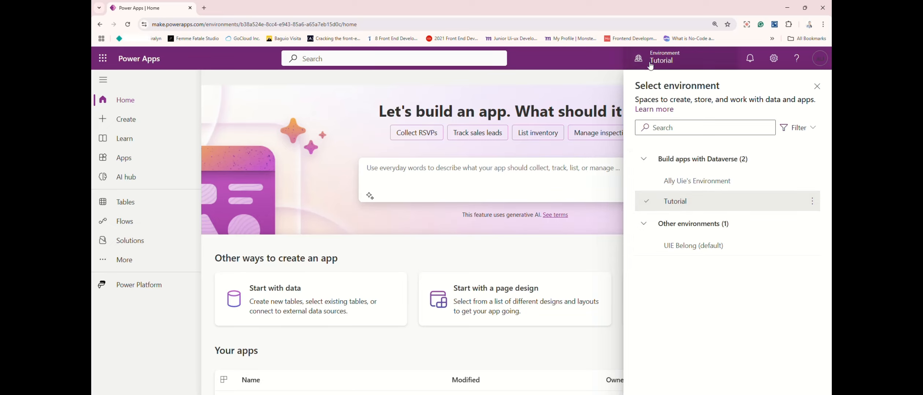
pyautogui.click(817, 87)
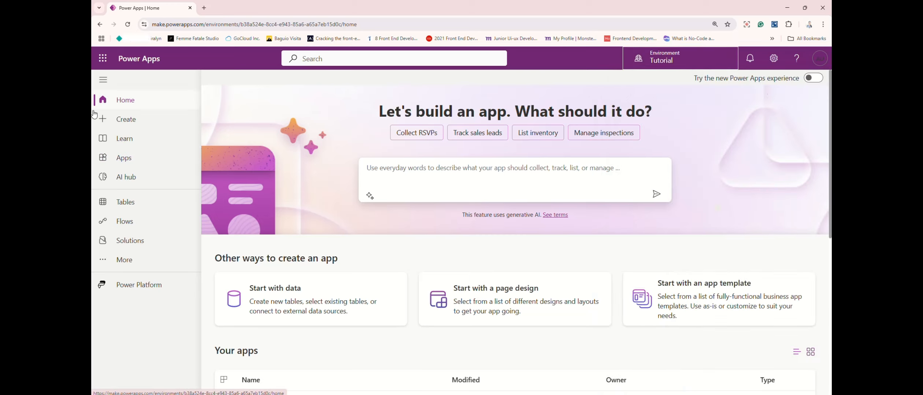
# Open the Solutions page
pyautogui.scroll(-2, 350, 274)
pyautogui.scroll(2, 349, 274)
pyautogui.click(139, 245)
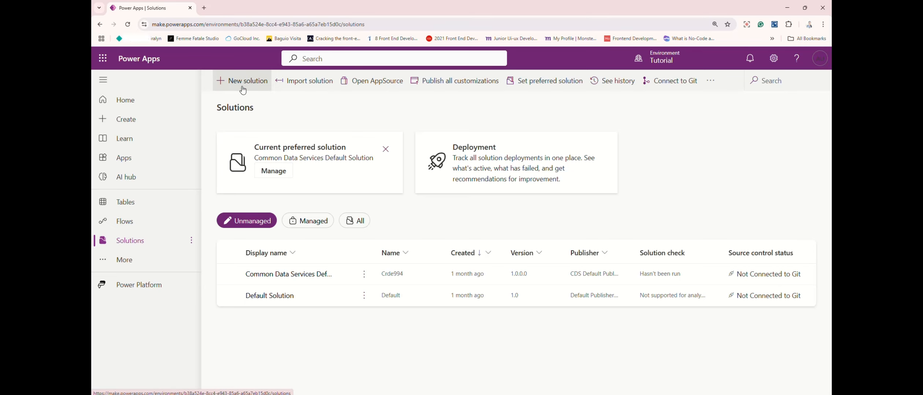
# Start a new solution and set its display name to Tutorial Solution
pyautogui.hotkey('ctrl', '+')
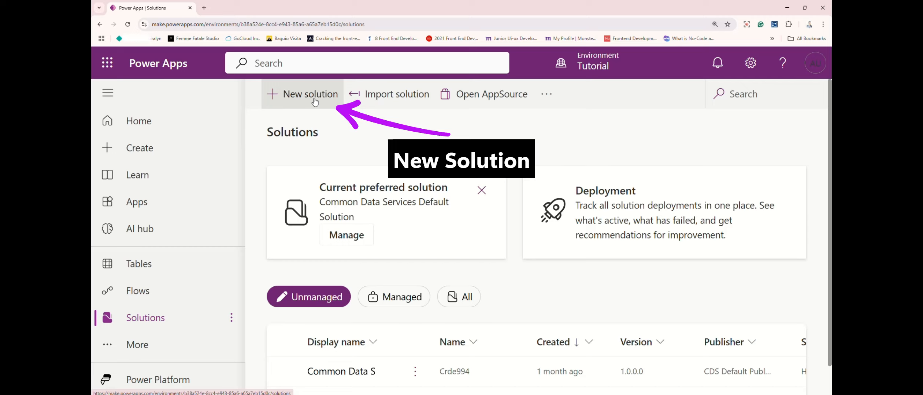
pyautogui.click(315, 102)
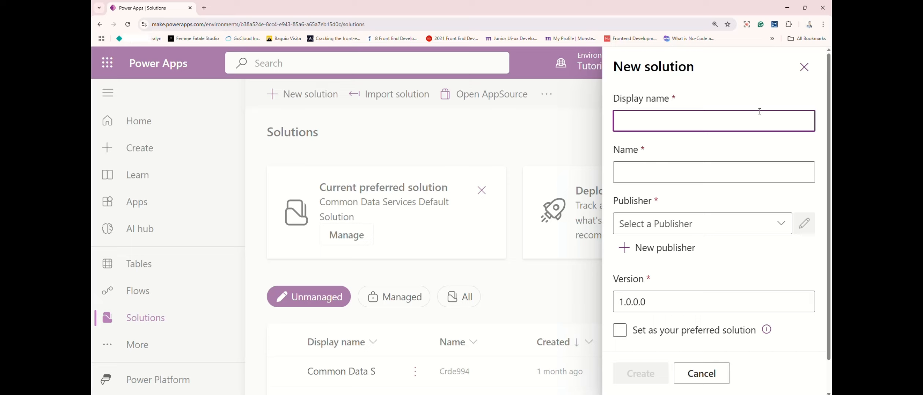
pyautogui.click(688, 126)
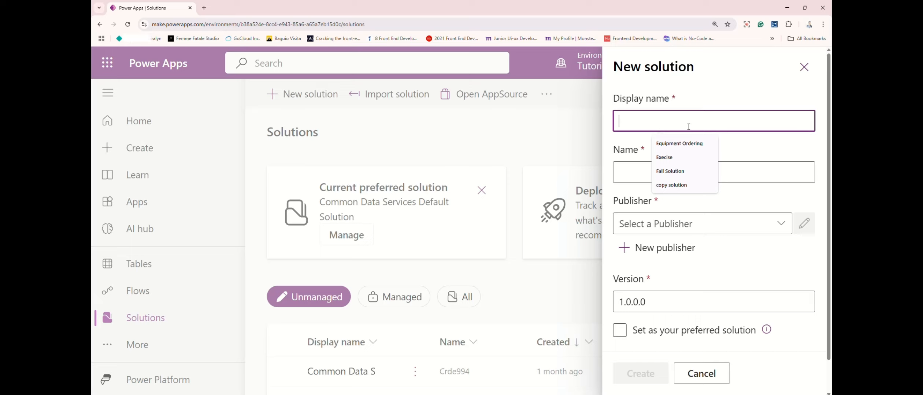
pyautogui.write('Tu')
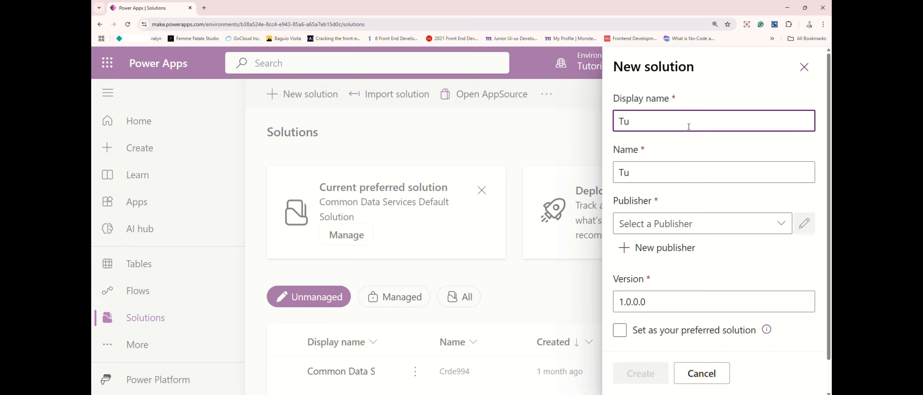
pyautogui.write('torial Solution')
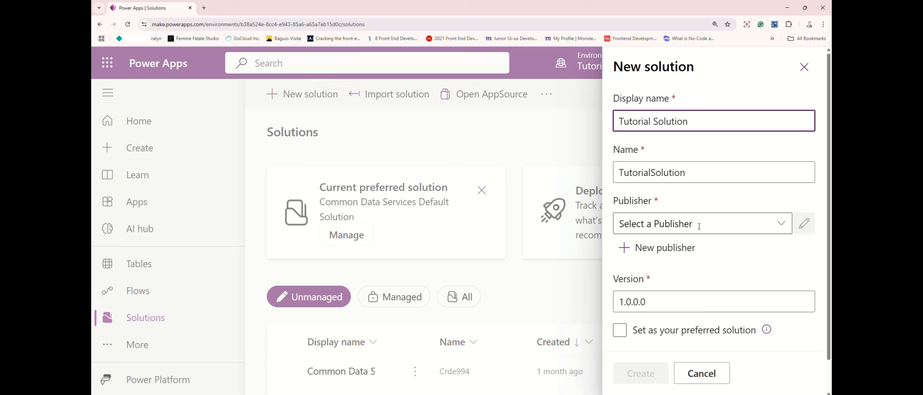
# Start a new publisher for the solution and set its display name to TutorialPublisher
pyautogui.click(683, 230)
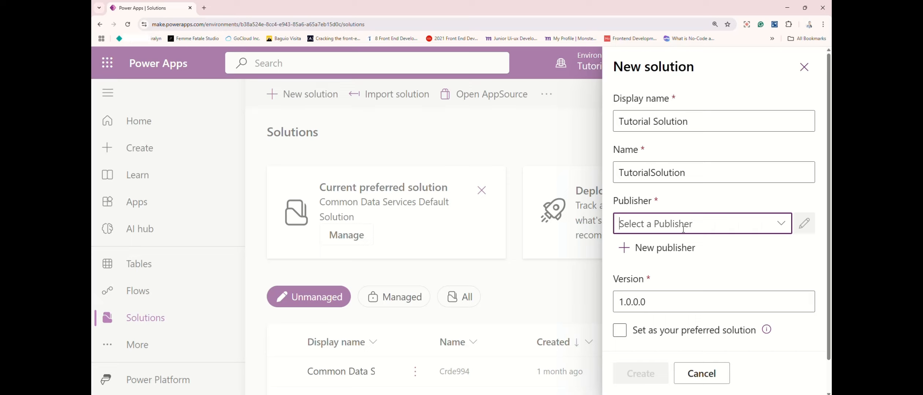
pyautogui.click(714, 224)
pyautogui.click(757, 200)
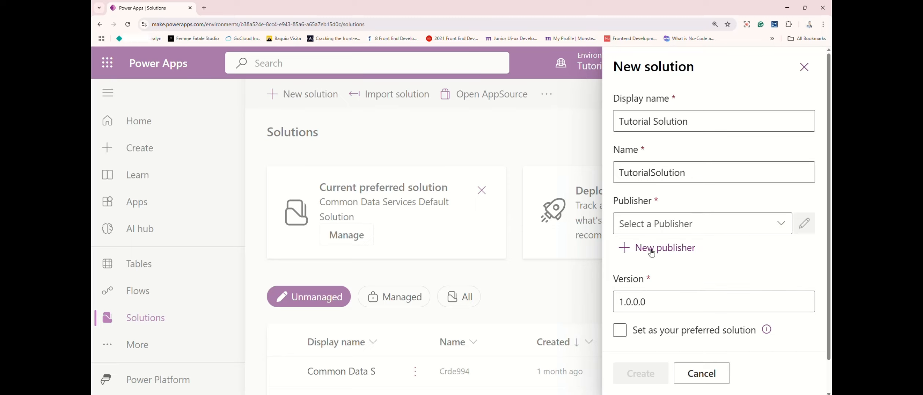
pyautogui.click(651, 249)
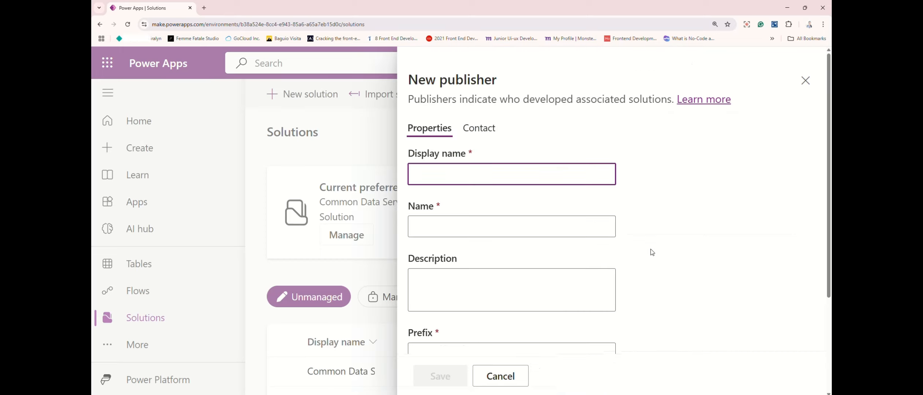
pyautogui.click(492, 176)
pyautogui.write('so')
pyautogui.press('BackSpace')
pyautogui.write('Tutorial')
pyautogui.press('BackSpace')
pyautogui.write('Publisher')
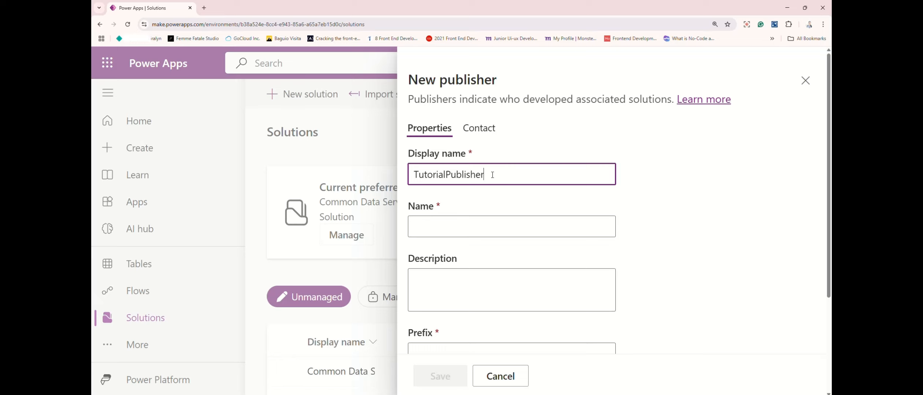
# Copy the display name into the publisher's Name field as TutorialPublisher
pyautogui.click(461, 220)
pyautogui.click(500, 172)
pyautogui.moveTo(501, 172); pyautogui.dragTo(397, 167)
pyautogui.hotkey('ctrl', 'c')
pyautogui.click(438, 227)
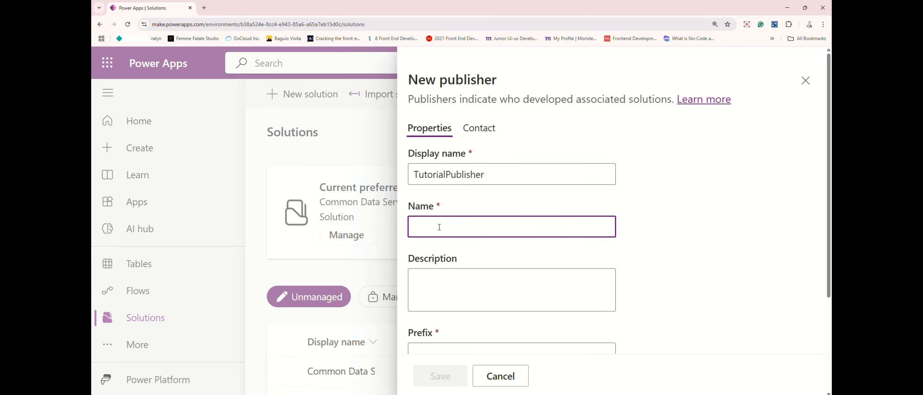
pyautogui.hotkey('ctrl', 'v')
# Set the publisher prefix to trl and save the new publisher
pyautogui.scroll(-3, 421, 286)
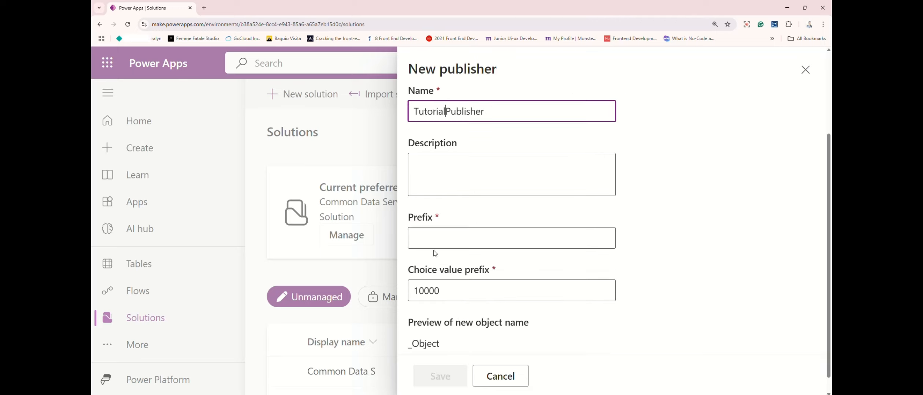
pyautogui.click(440, 237)
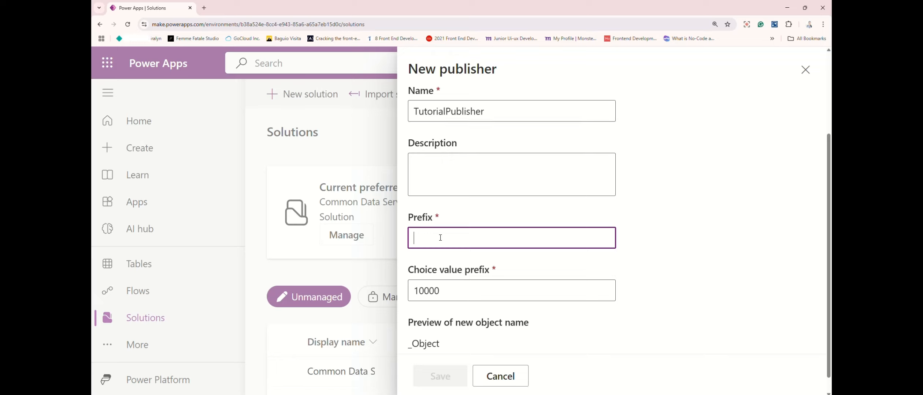
pyautogui.write('tut')
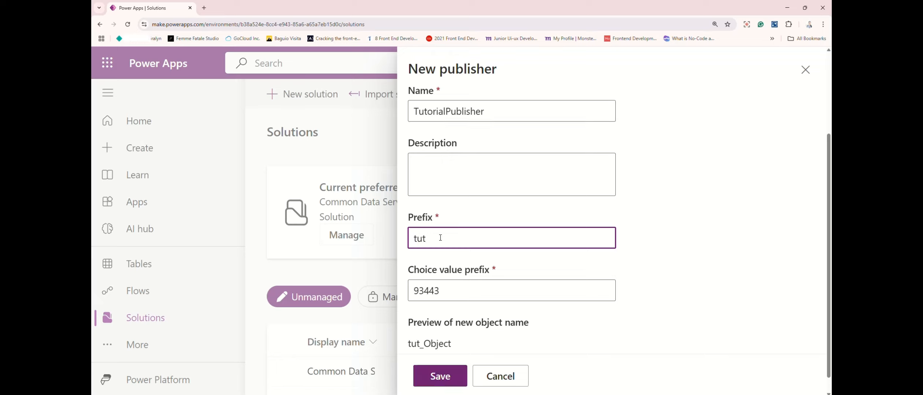
pyautogui.write('oria')
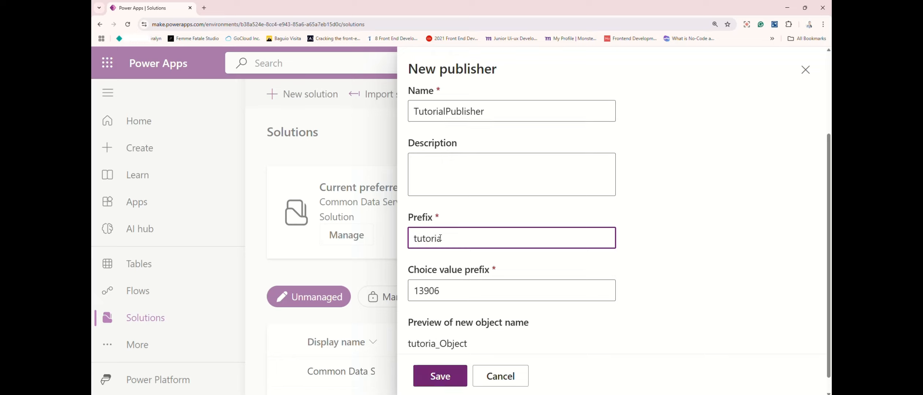
pyautogui.press('BackSpace')
pyautogui.press('BackSpace')
pyautogui.press('BackSpace')
pyautogui.press('BackSpace')
pyautogui.press('BackSpace')
pyautogui.press('BackSpace')
pyautogui.press('BackSpace')
pyautogui.write('tt')
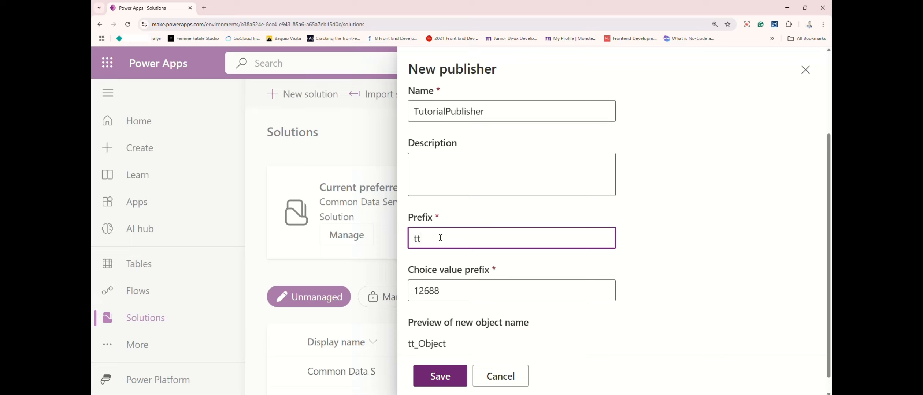
pyautogui.write('r')
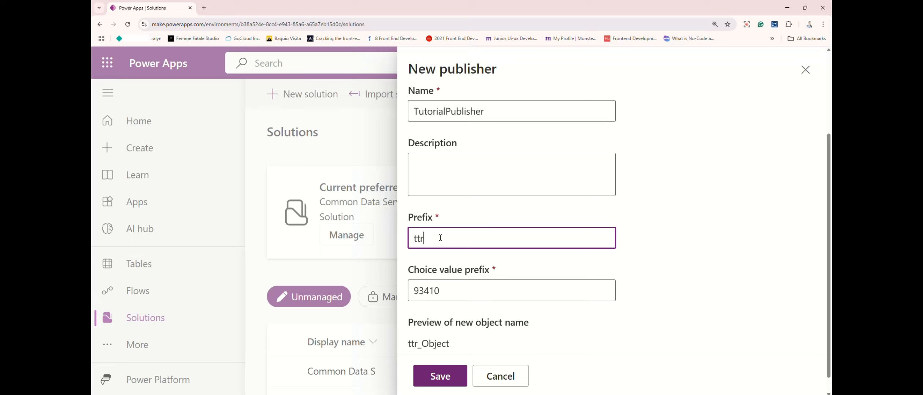
pyautogui.press('BackSpace')
pyautogui.press('BackSpace')
pyautogui.press('BackSpace')
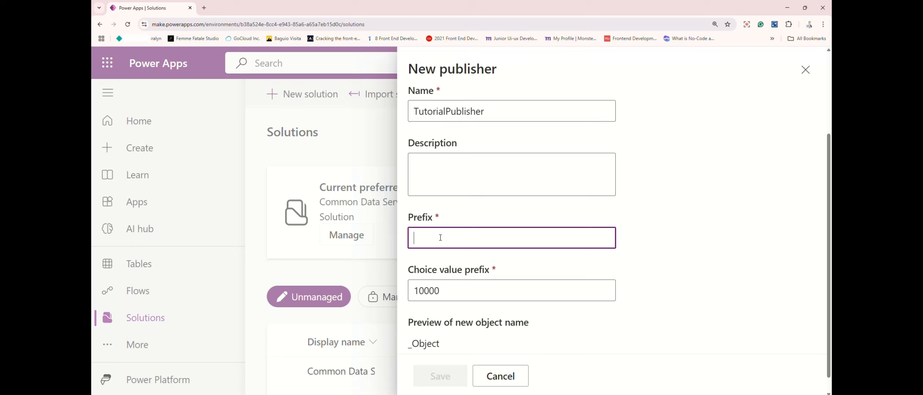
pyautogui.write('t')
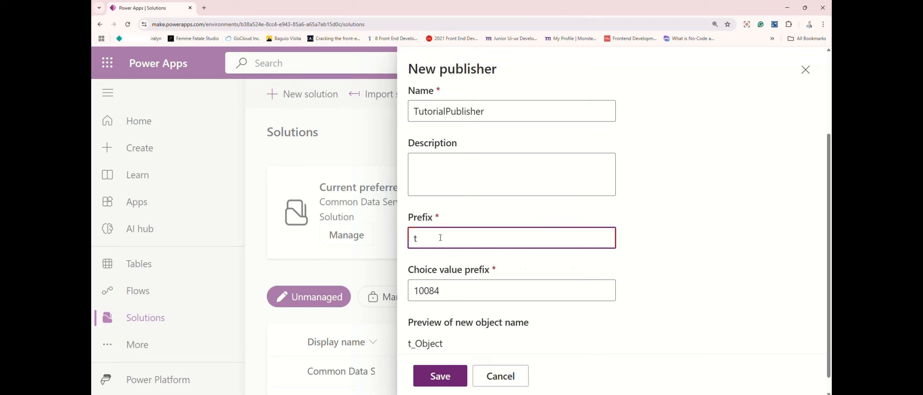
pyautogui.write('rl')
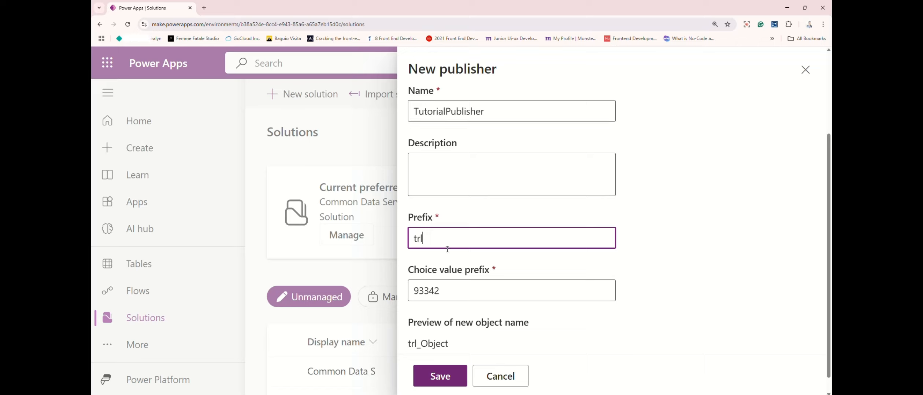
pyautogui.scroll(-1, 447, 250)
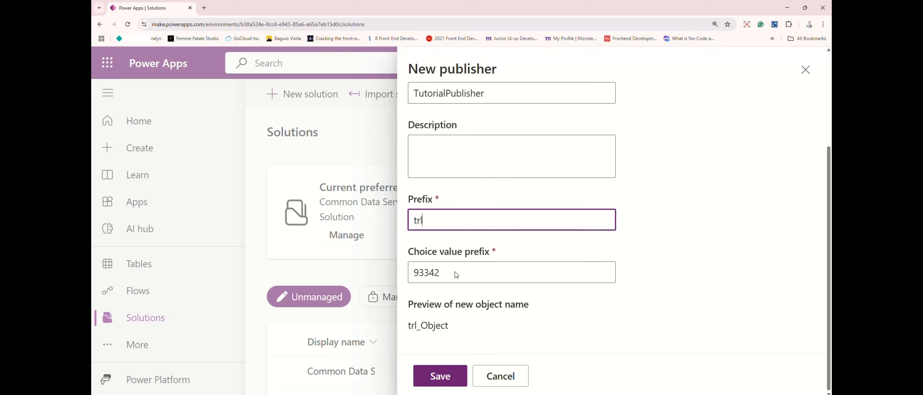
pyautogui.click(438, 378)
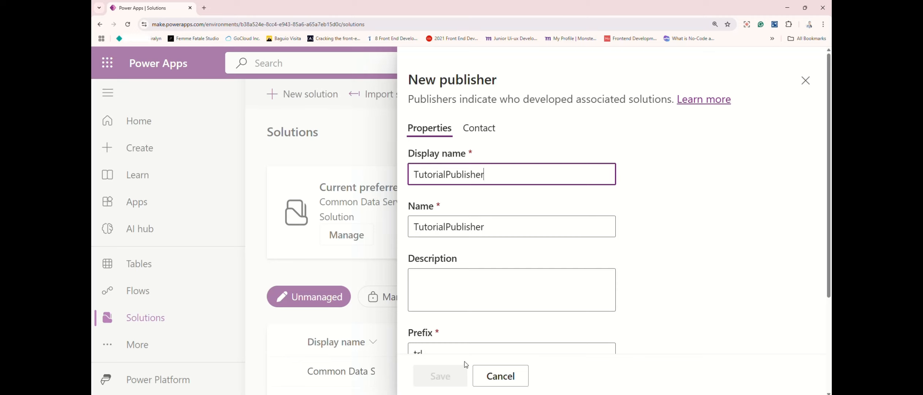
pyautogui.scroll(-3, 466, 363)
pyautogui.scroll(3, 469, 309)
pyautogui.scroll(-1, 466, 328)
pyautogui.click(516, 383)
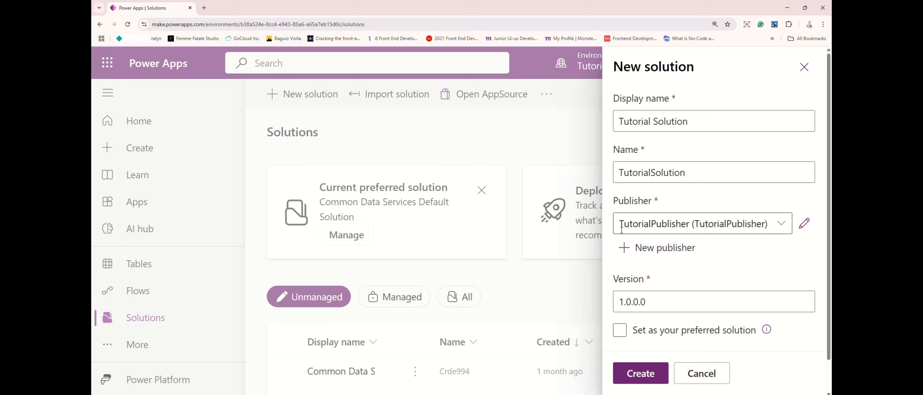
# Keep TutorialPublisher as the publisher and version 1.0.0.0, expand More options, and create the solution
pyautogui.click(784, 232)
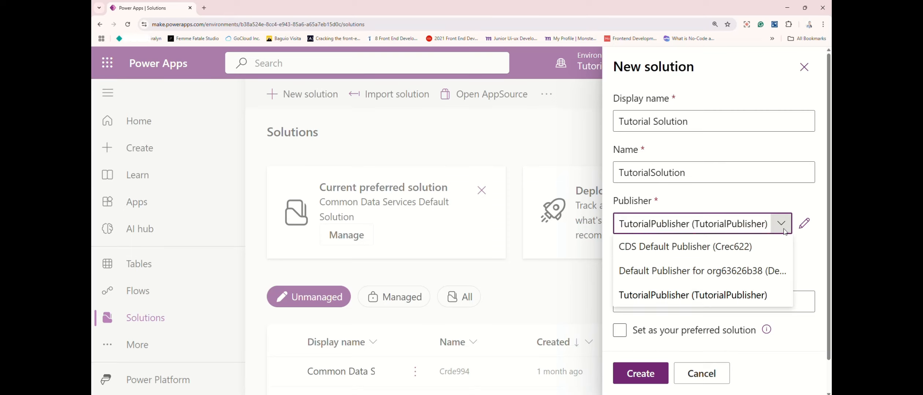
pyautogui.click(783, 233)
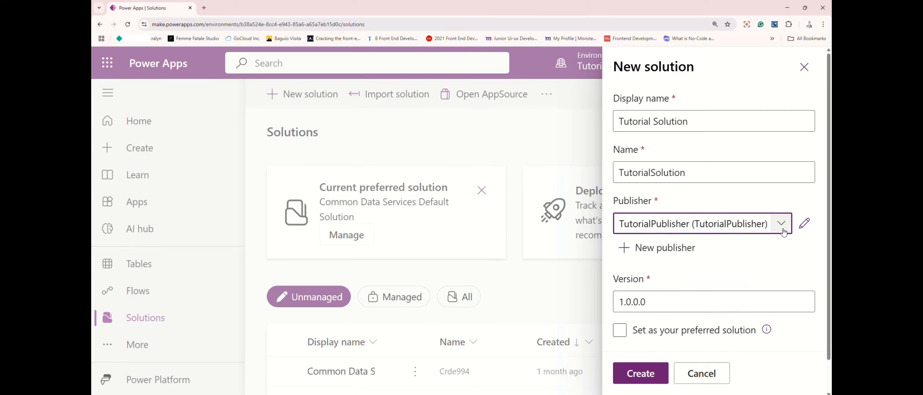
pyautogui.scroll(-1, 672, 288)
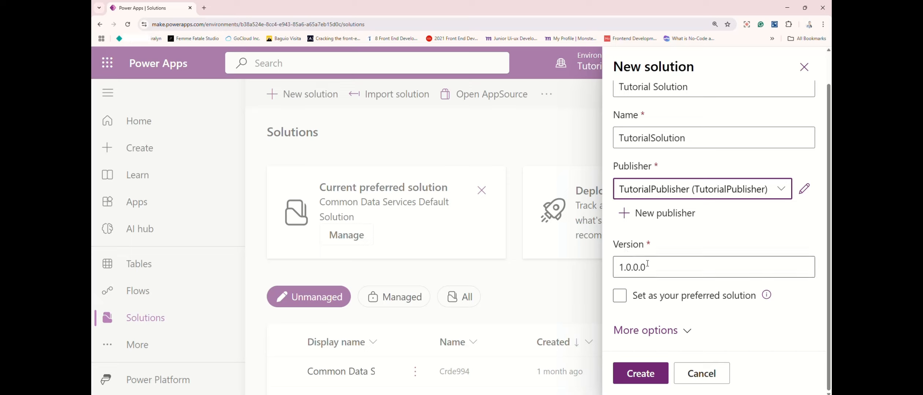
pyautogui.click(671, 268)
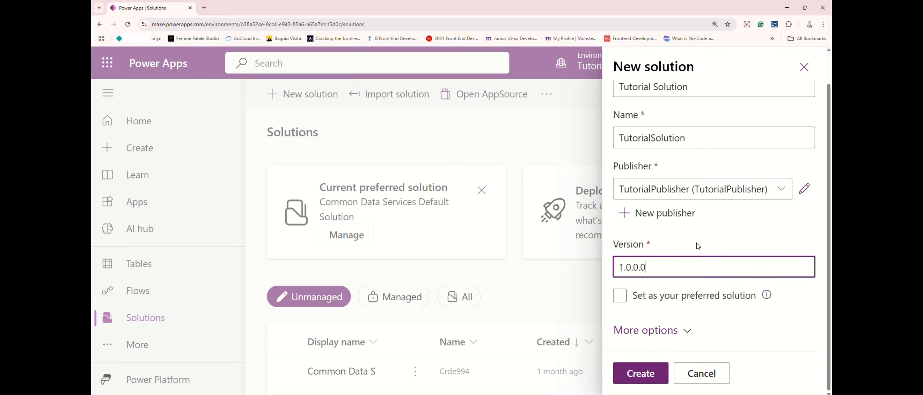
pyautogui.click(656, 330)
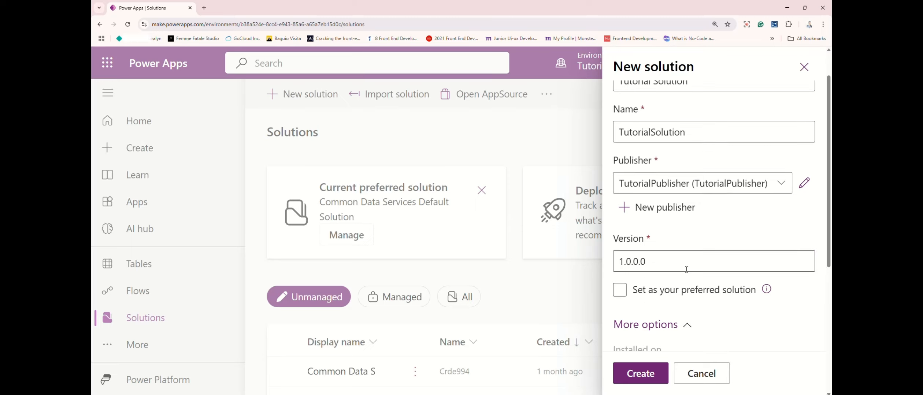
pyautogui.scroll(-2, 686, 291)
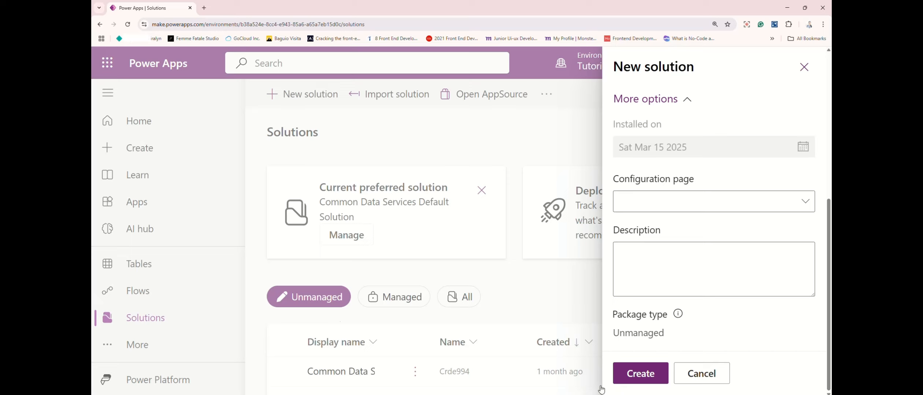
pyautogui.click(632, 381)
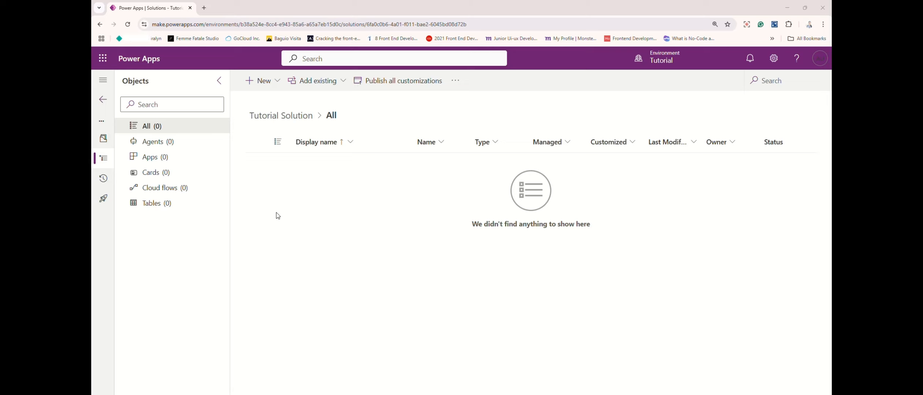
# Browse the Add existing and New menus of the solution's objects
pyautogui.click(304, 87)
pyautogui.click(334, 84)
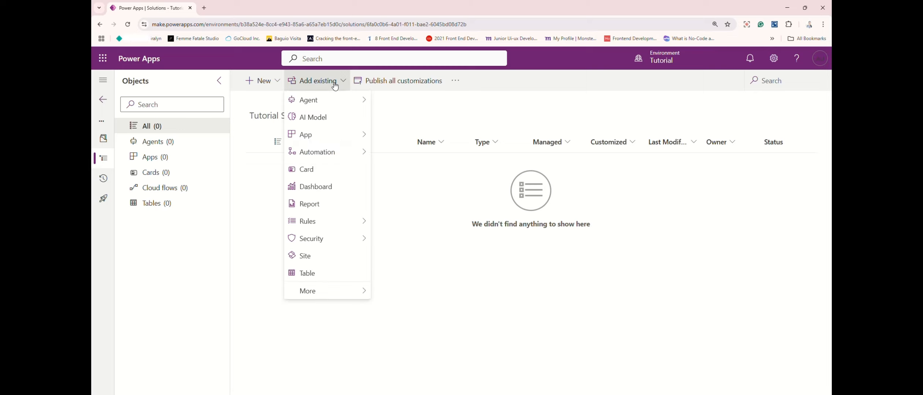
pyautogui.click(279, 81)
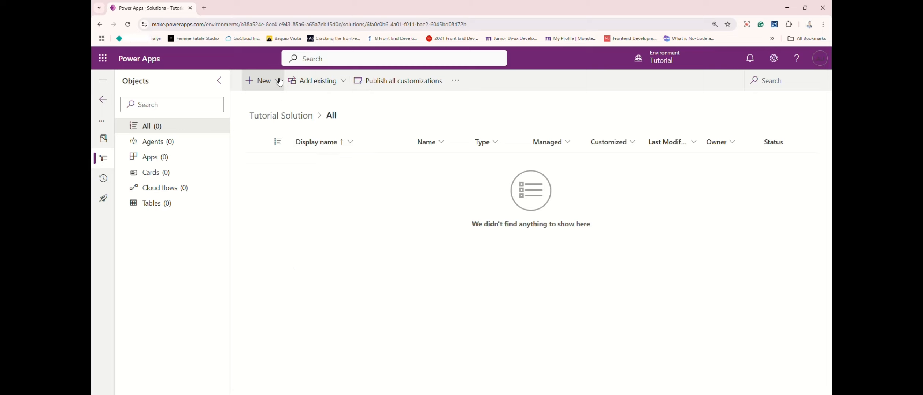
pyautogui.click(279, 82)
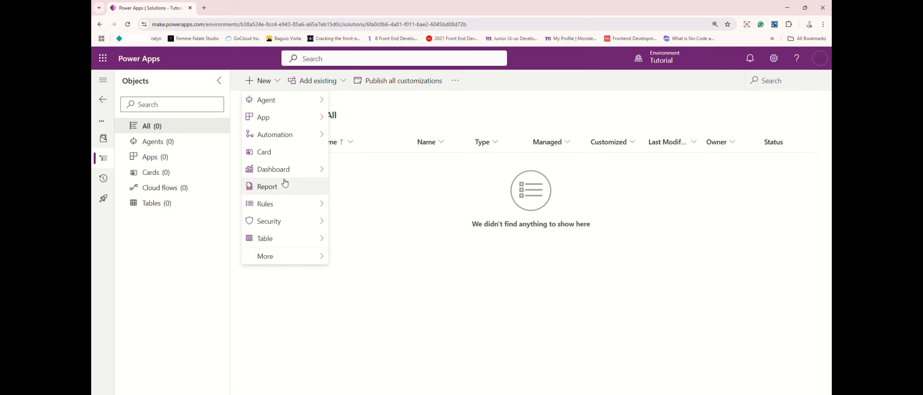
pyautogui.click(284, 318)
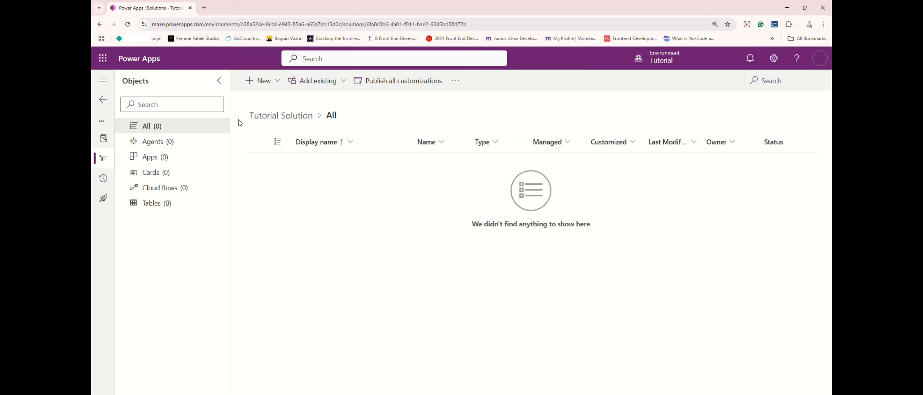
# Create a new tablet canvas app named Product Registration inside the solution
pyautogui.click(278, 83)
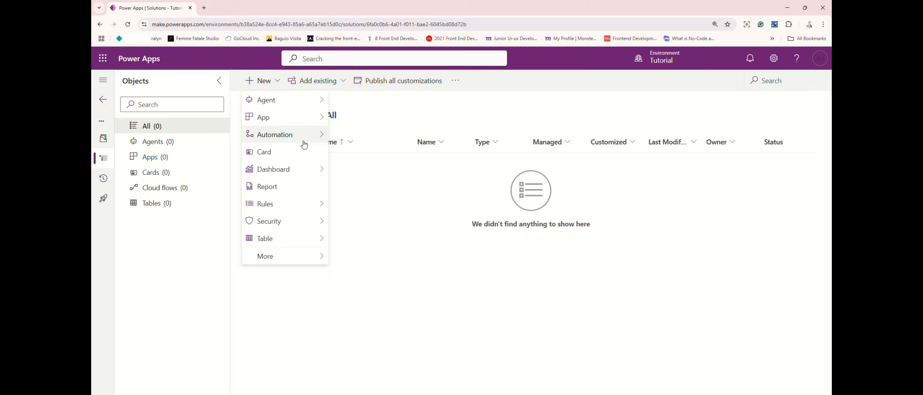
pyautogui.moveTo(322, 124)
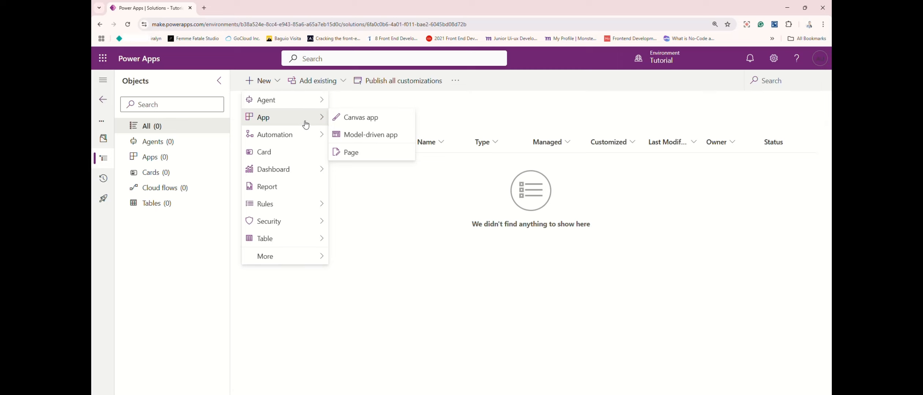
pyautogui.click(361, 121)
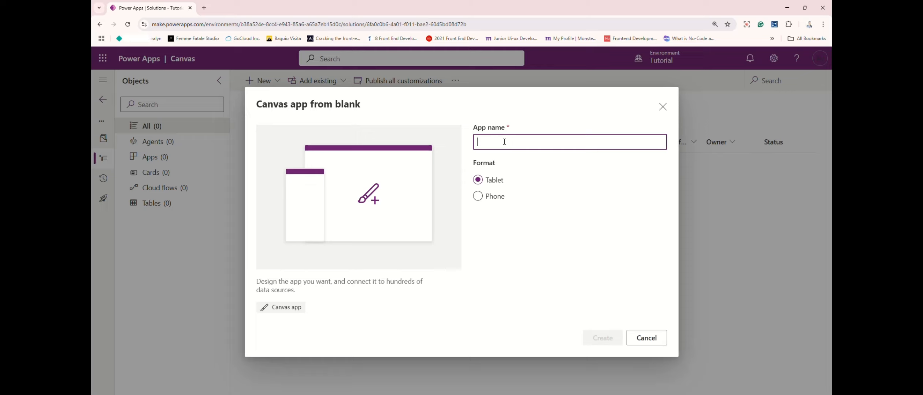
pyautogui.write('Pro')
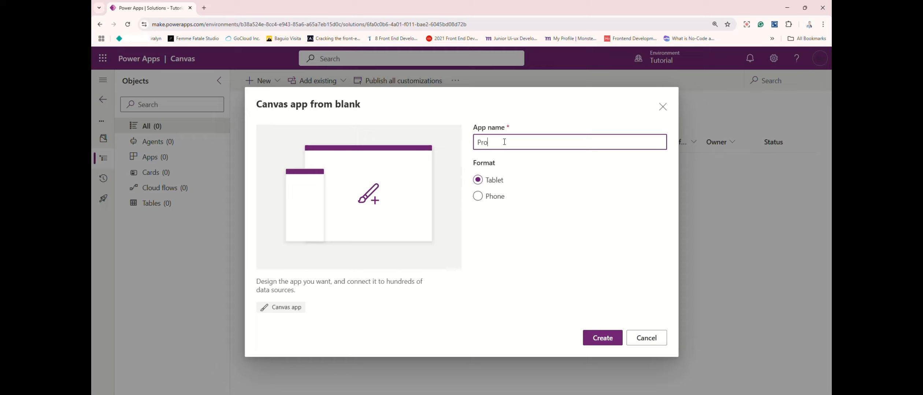
pyautogui.write('duct Resgistration')
pyautogui.click(514, 143)
pyautogui.press('BackSpace')
pyautogui.click(606, 344)
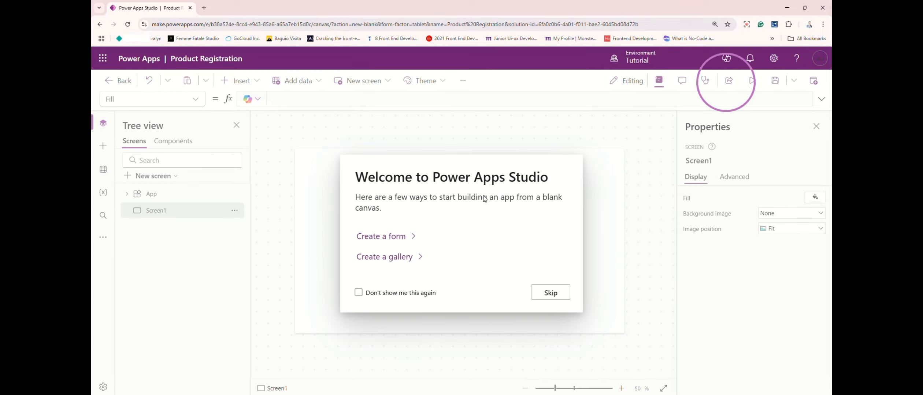
# Dismiss the welcome and Copilot prompts and save the Product Registration app
pyautogui.click(547, 296)
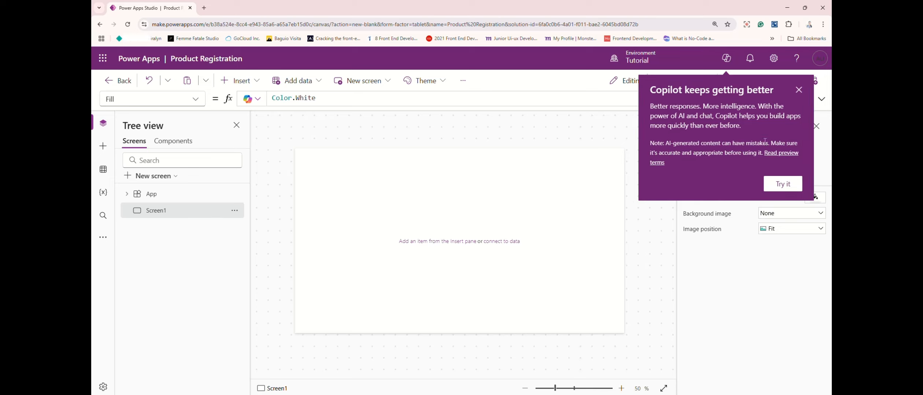
pyautogui.click(798, 90)
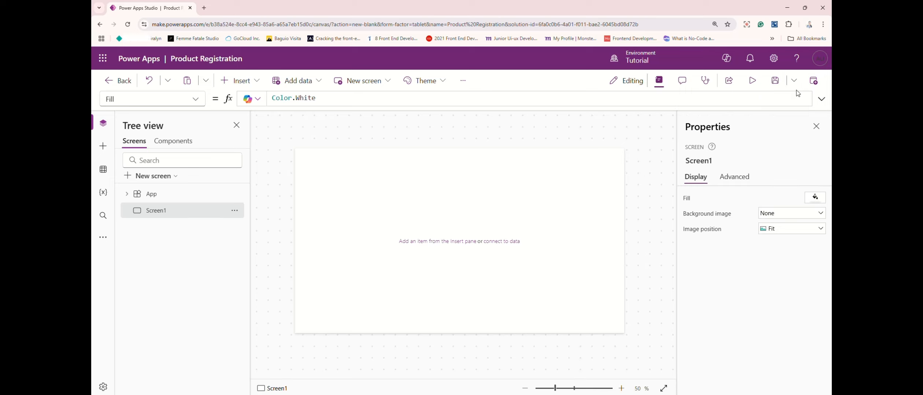
pyautogui.click(777, 81)
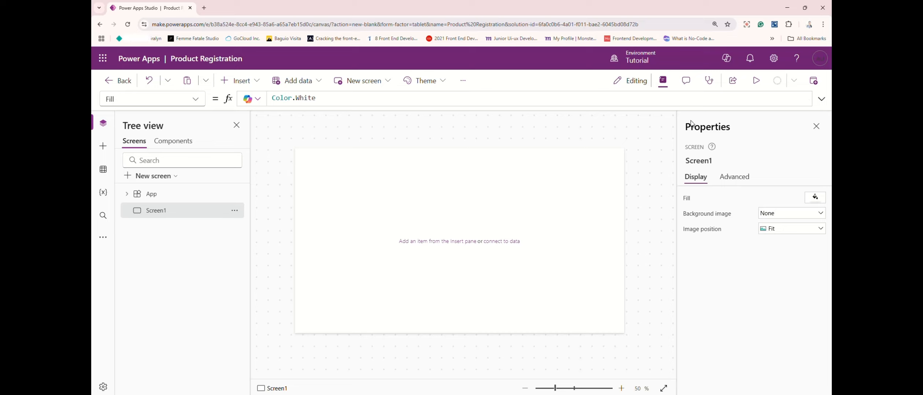
# Leave the app studio back to the solution and reload the page
pyautogui.moveTo(500, 220)
pyautogui.click(108, 81)
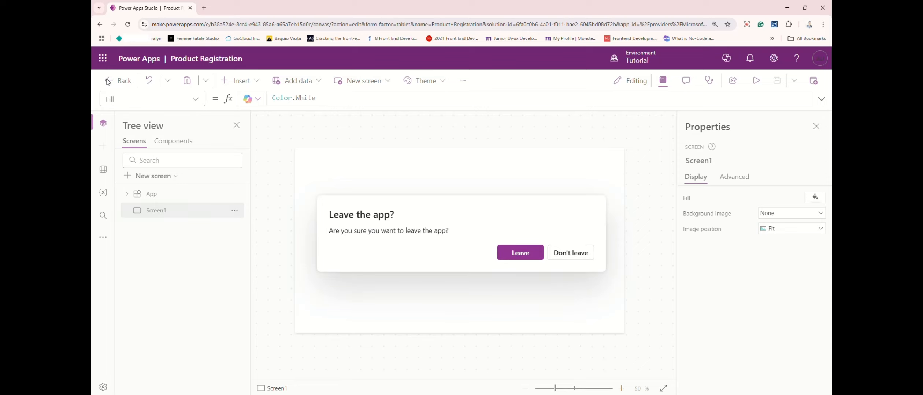
pyautogui.click(518, 253)
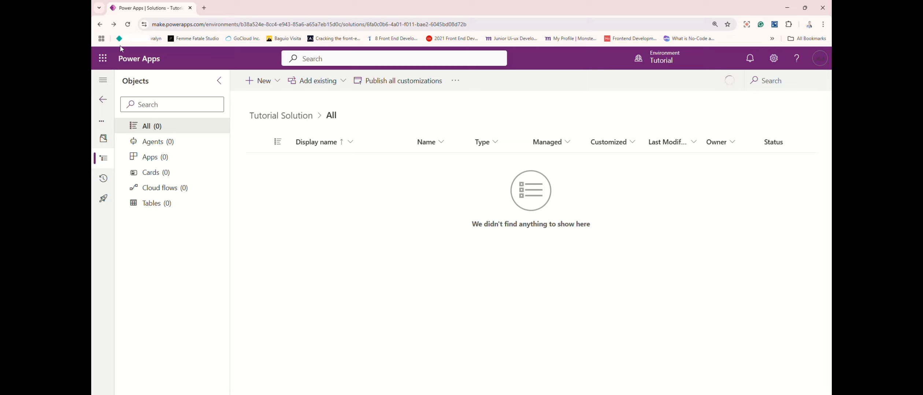
pyautogui.click(128, 25)
pyautogui.click(127, 24)
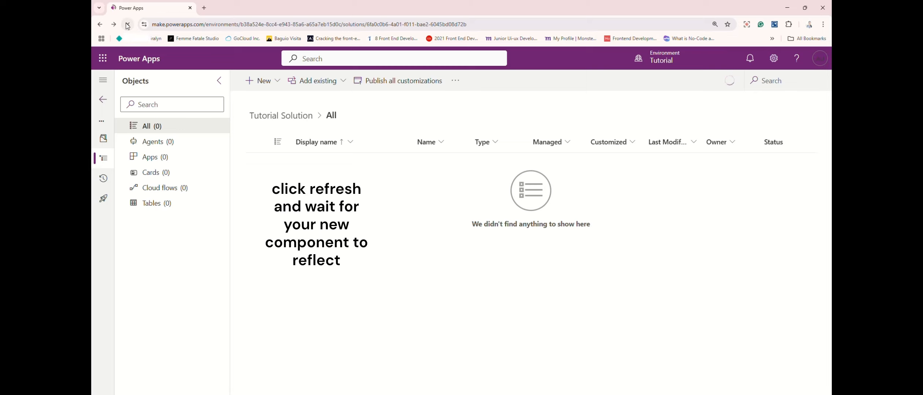